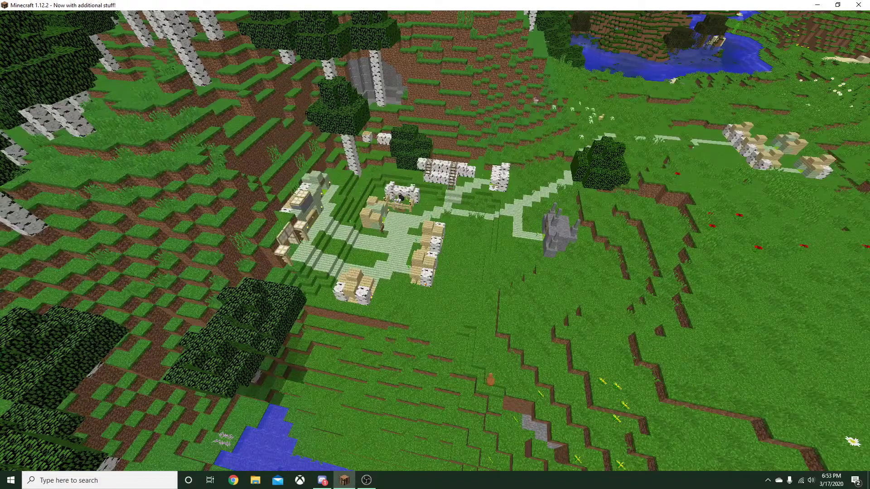
Fly forward down the grassy steps into the birch village, circle its houses, then head out over the grassland
{"action": "key", "text": "w"}
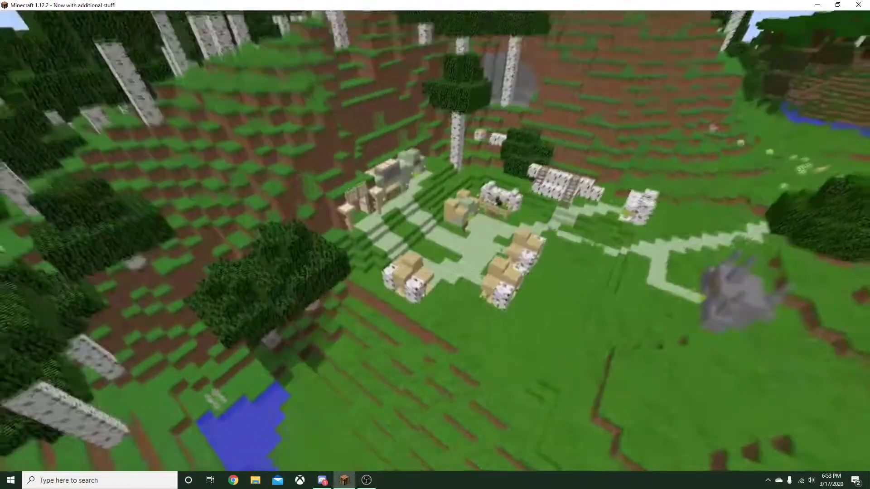
{"action": "key", "text": "w"}
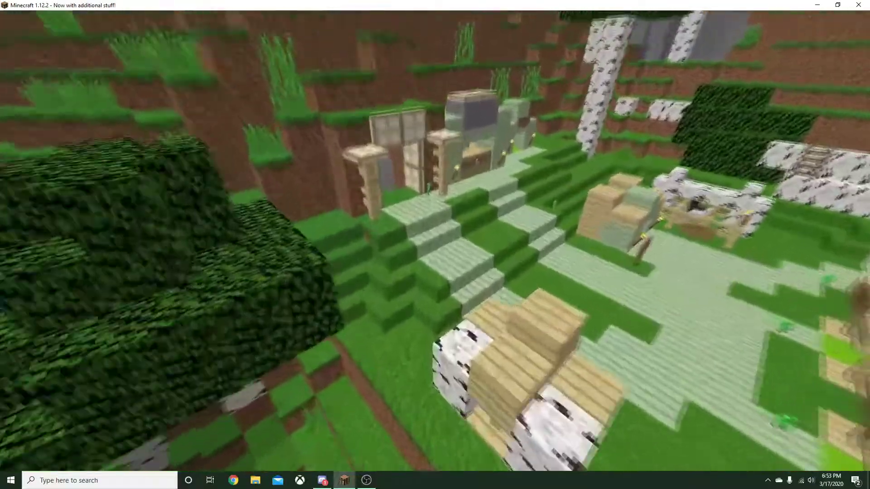
{"action": "key", "text": "w"}
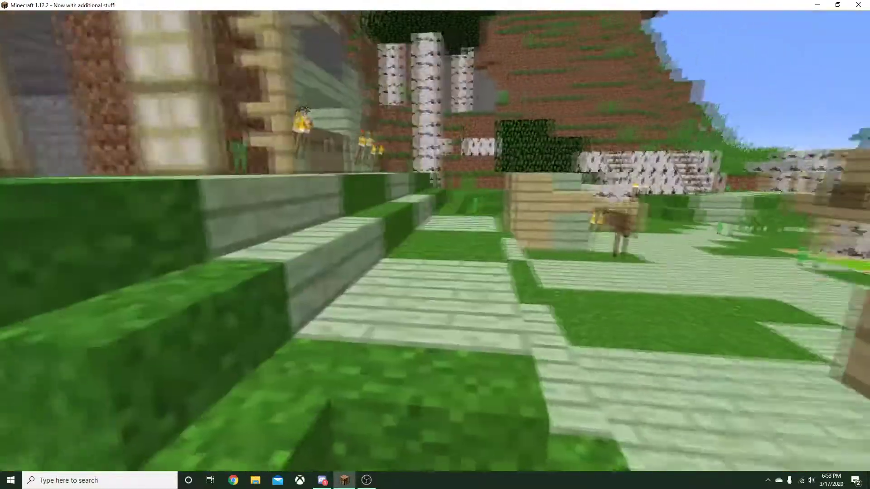
{"action": "key", "text": "w"}
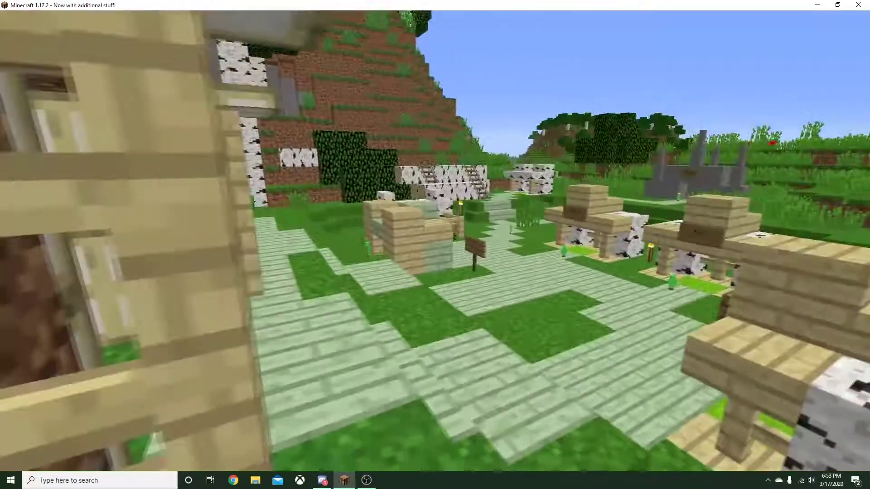
{"action": "key", "text": "w"}
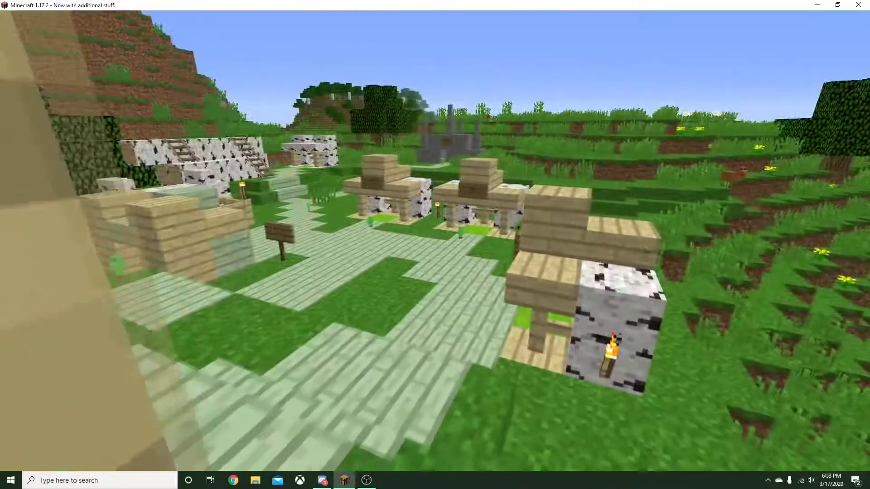
{"action": "key", "text": "w"}
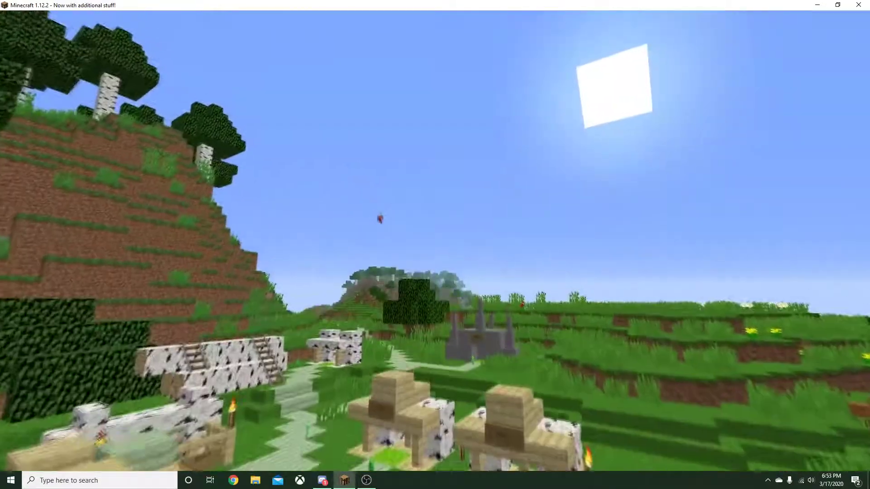
{"action": "key", "text": "w"}
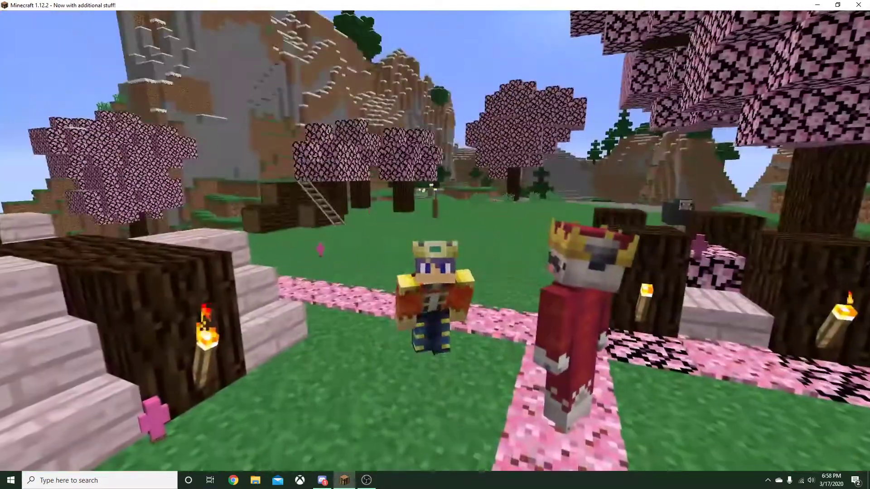
{"action": "key", "text": "Escape"}
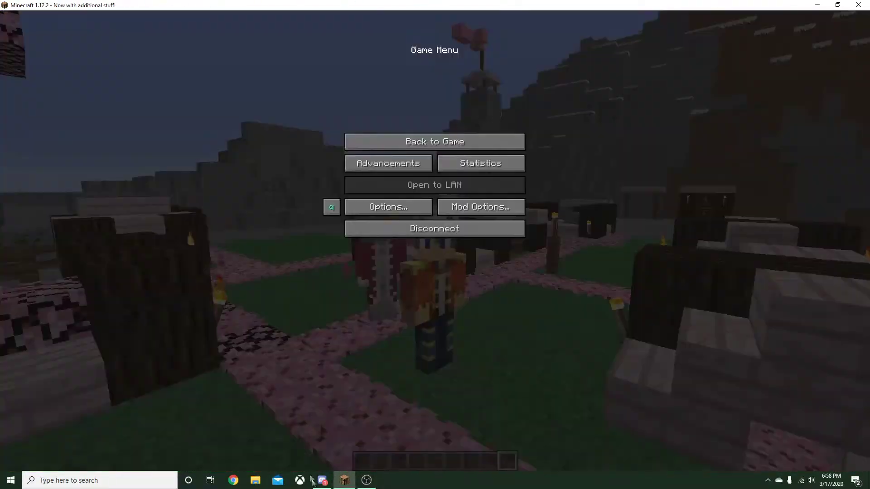
{"action": "left_click", "coordinate": [314, 481]}
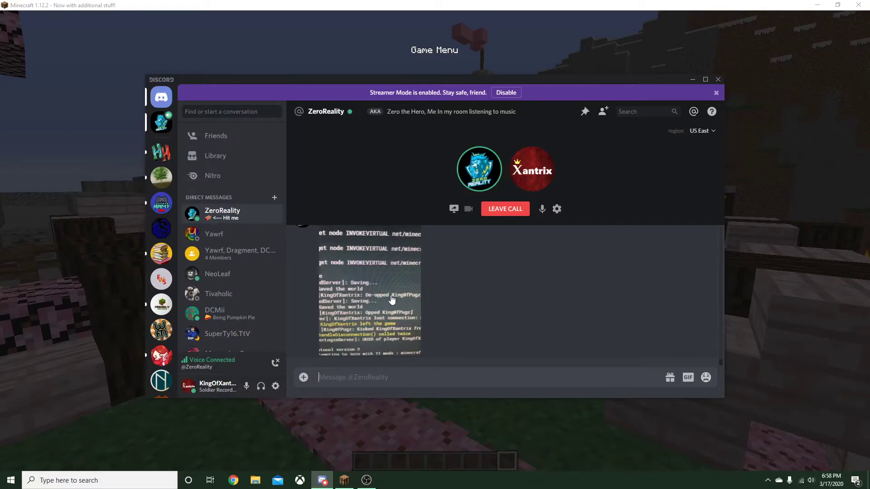
{"action": "key", "text": "alt+Tab"}
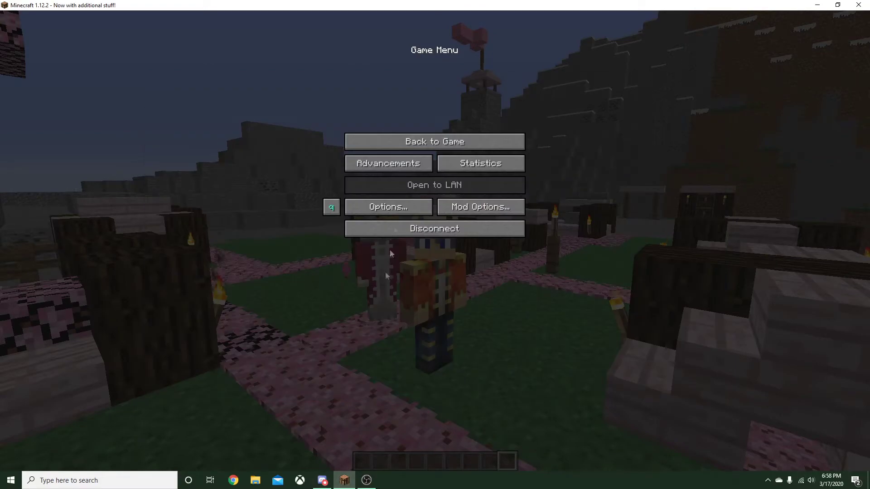
{"action": "key", "text": "Escape"}
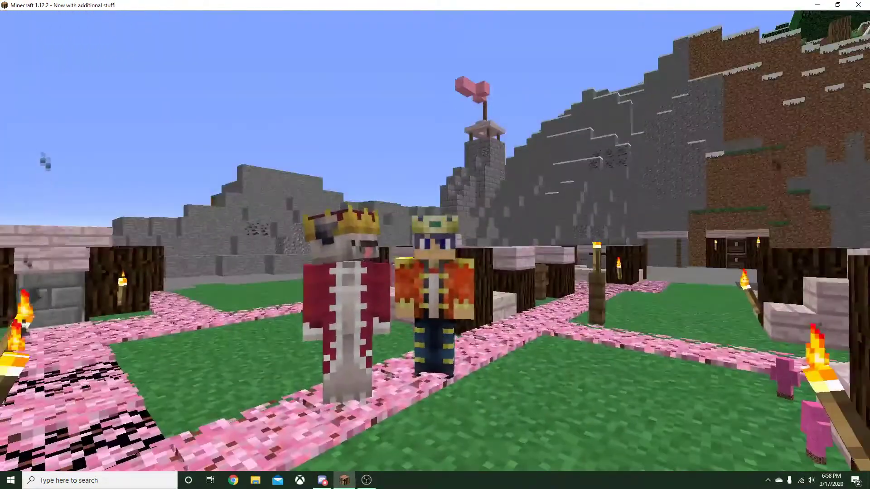
{"action": "key", "text": "Escape"}
{"action": "key", "text": "Escape"}
{"action": "key", "text": "Escape"}
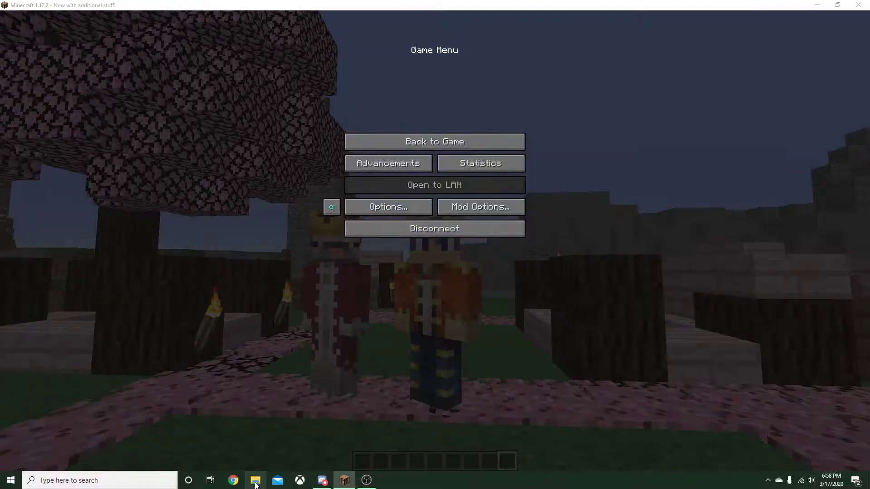
{"action": "left_click", "coordinate": [256, 480]}
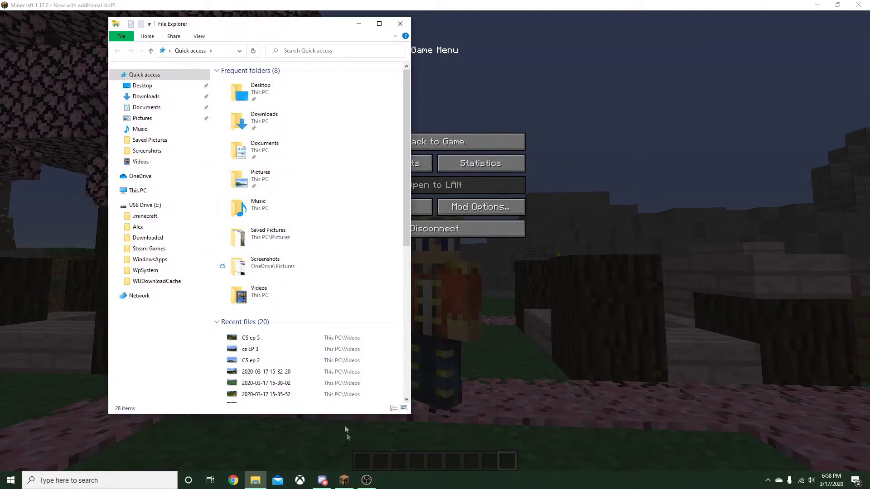
Use the File Explorer and OBS taskbar icons to show OBS Studio over the paused game
{"action": "left_click", "coordinate": [366, 481]}
{"action": "left_click", "coordinate": [345, 480]}
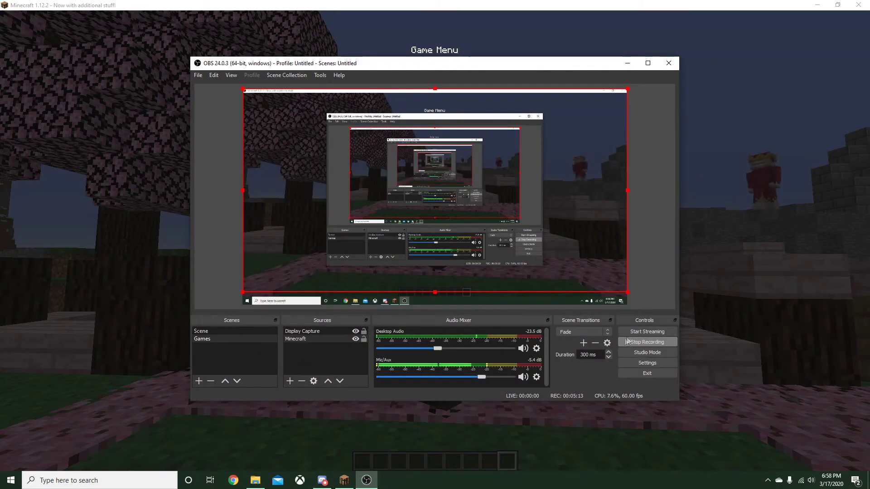